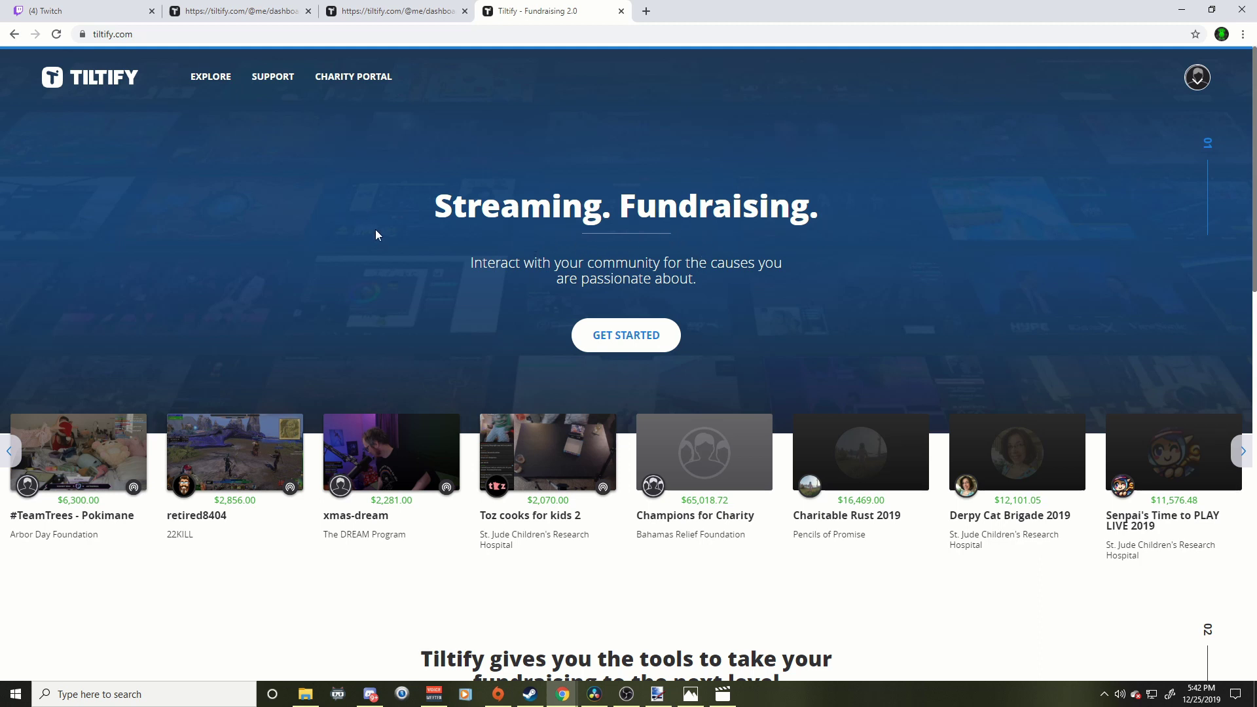
# Start a new campaign for The Humane Society of the United States, supporting the charity directly rather than an event
pyautogui.click(643, 341)
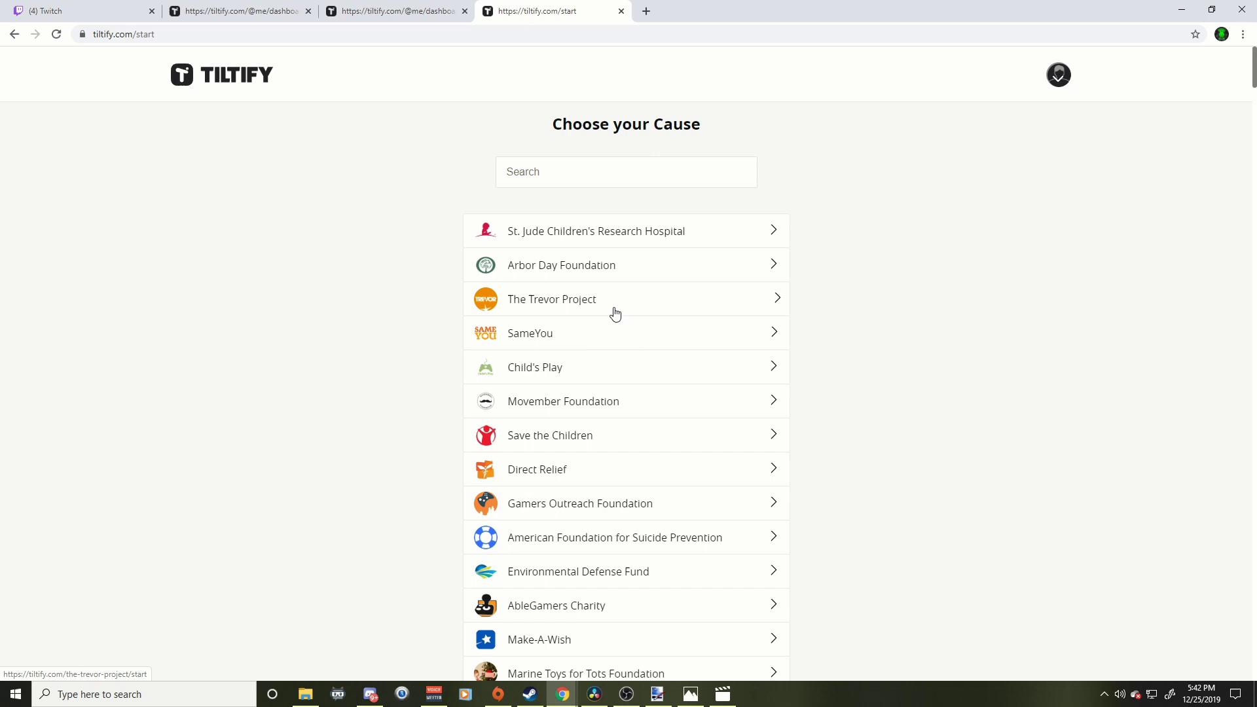
pyautogui.click(579, 179)
pyautogui.write('theju,am')
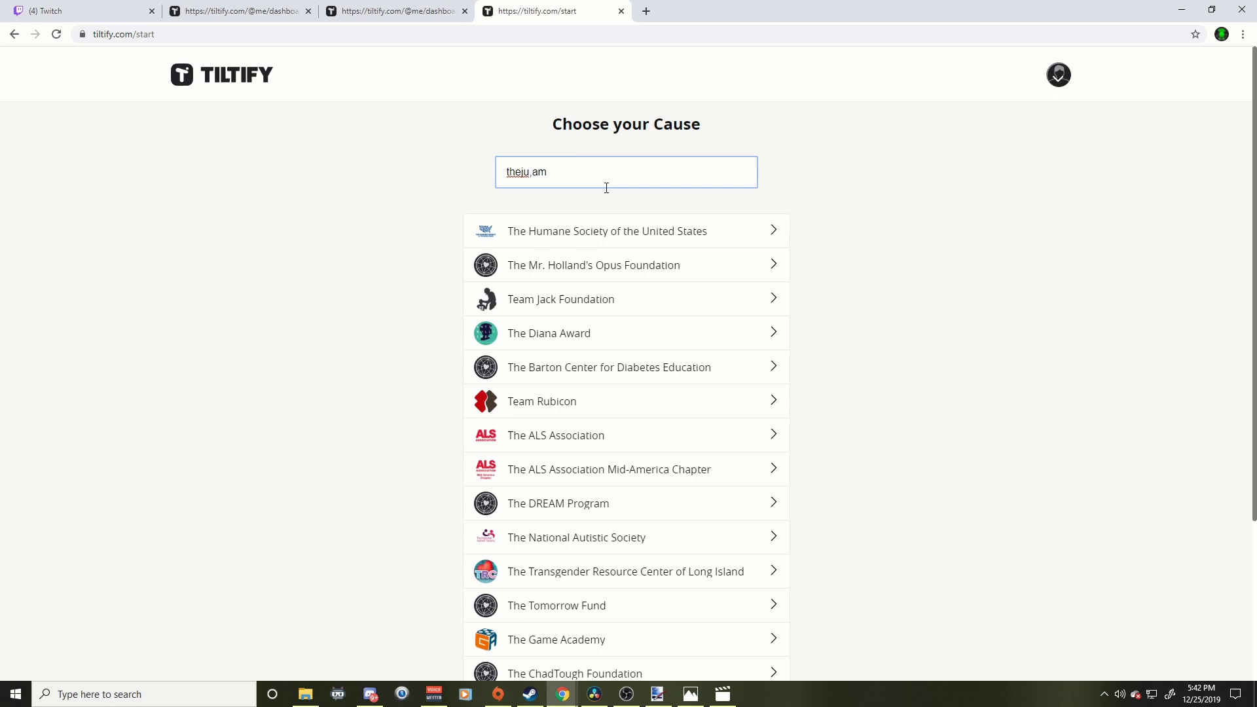
pyautogui.click(590, 231)
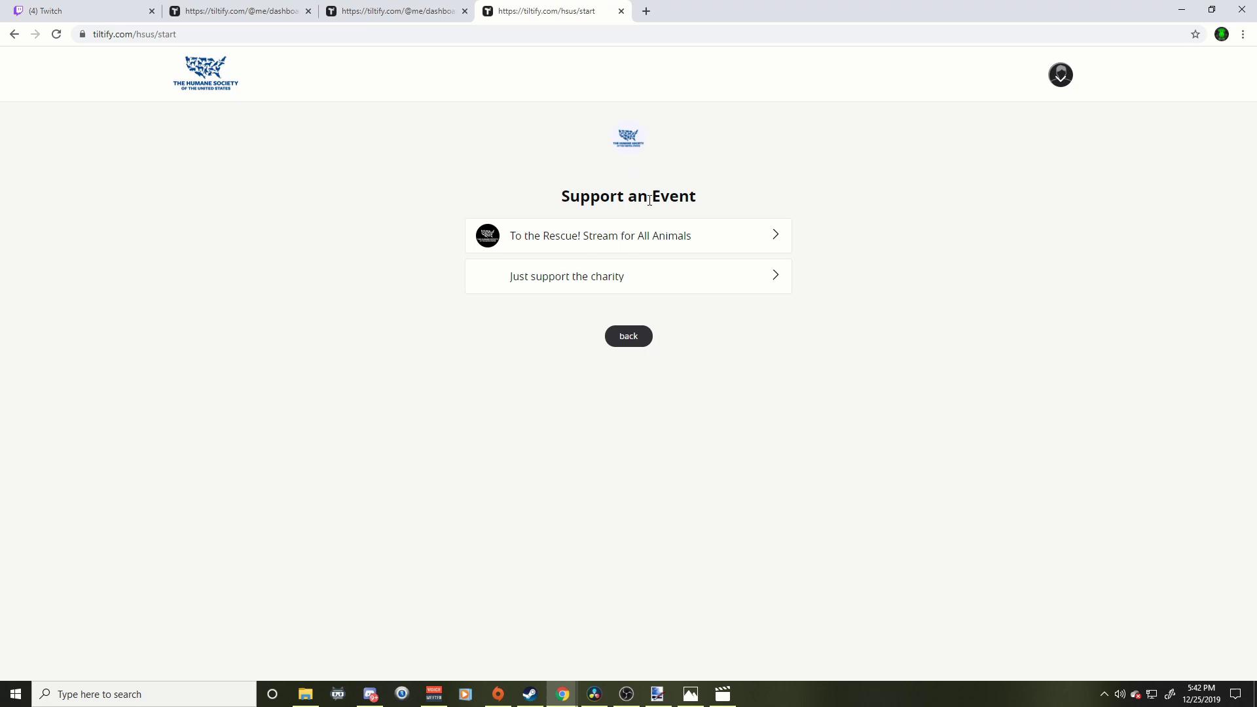
pyautogui.click(580, 277)
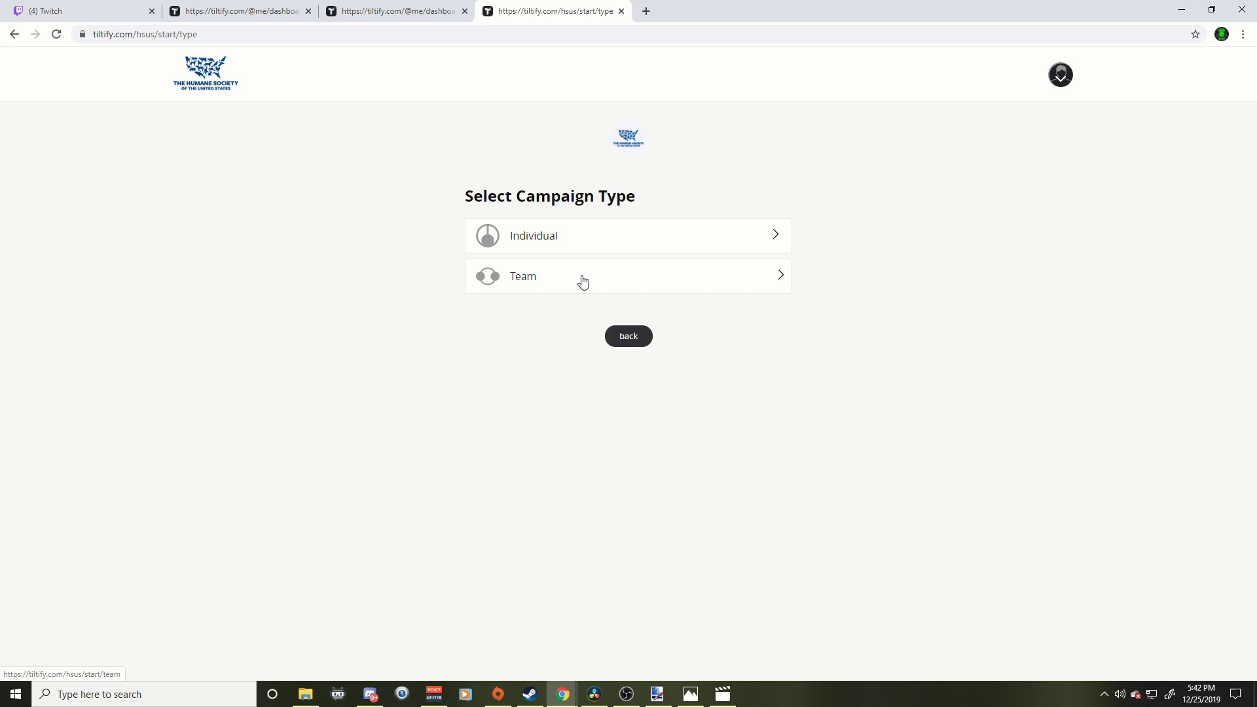
# Make it an individual campaign named 'Benda42campaign'
pyautogui.click(572, 237)
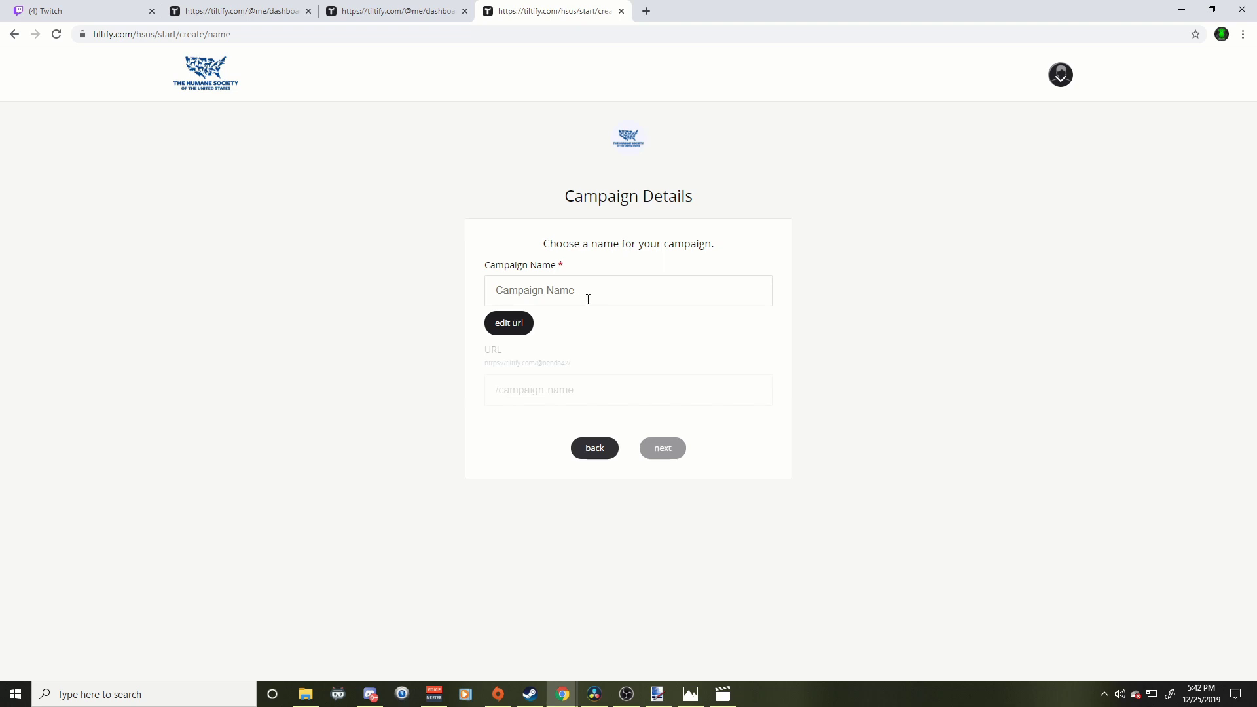
pyautogui.click(587, 300)
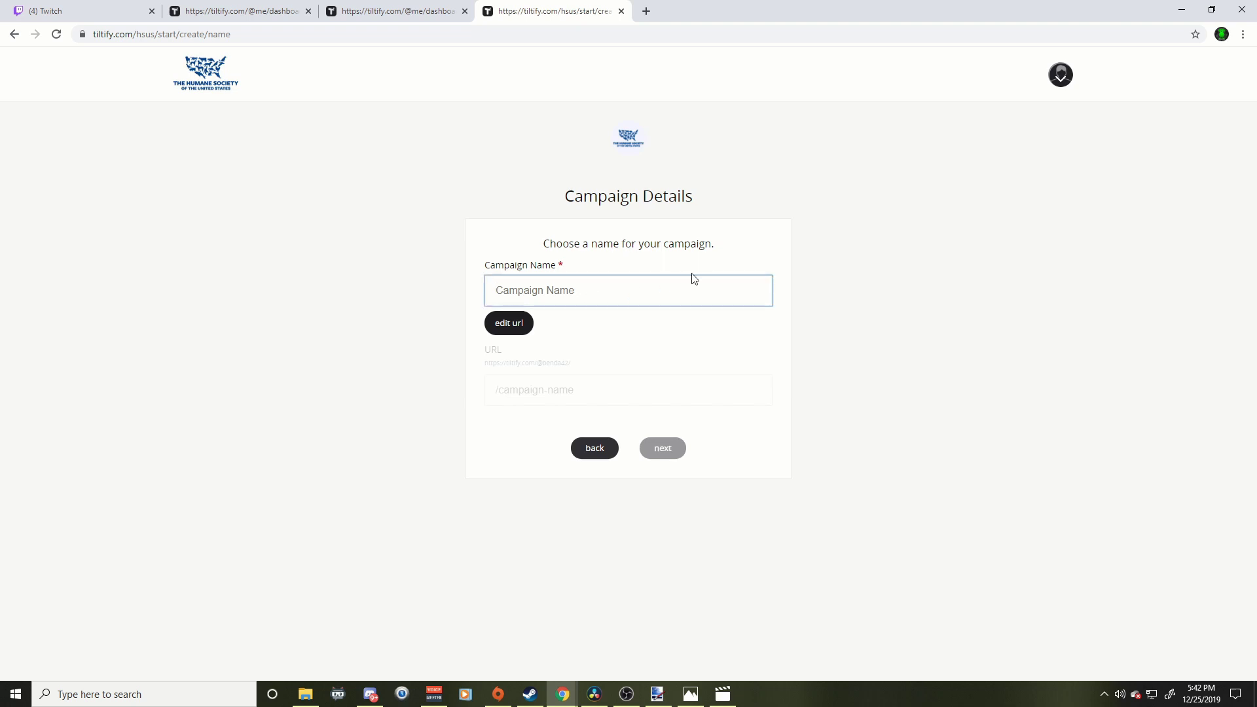
pyautogui.write('Benda42')
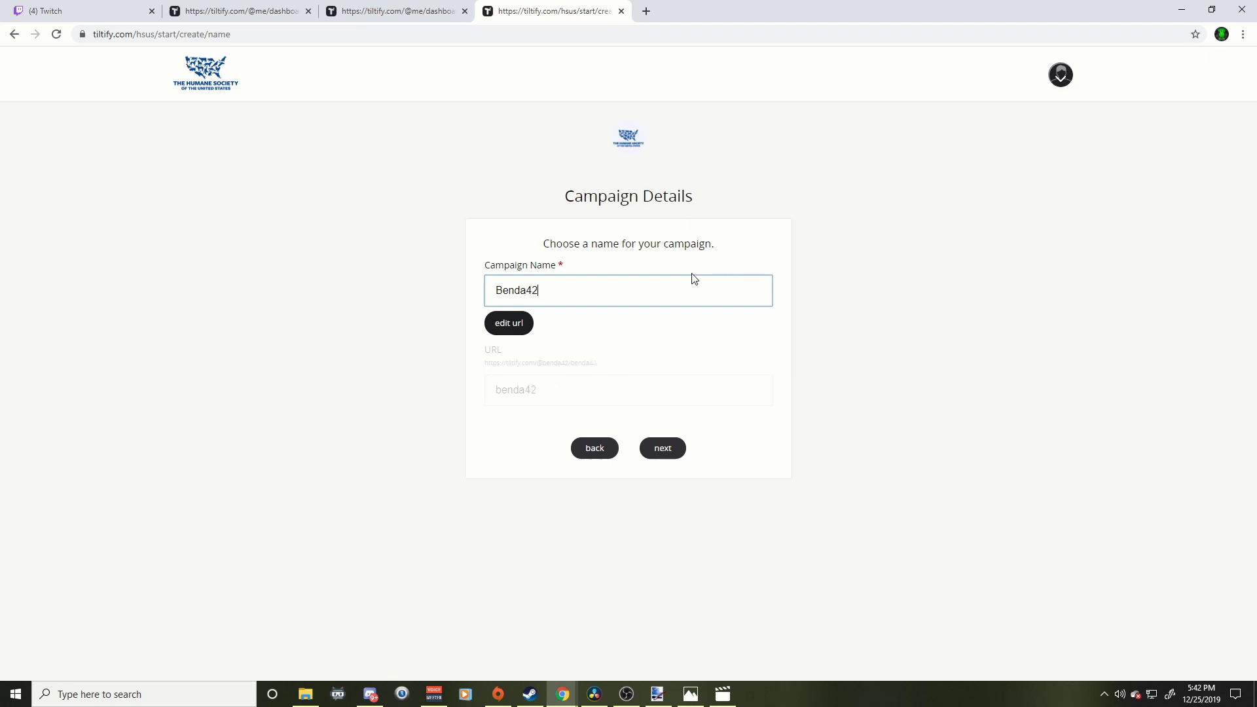
pyautogui.write('campaign')
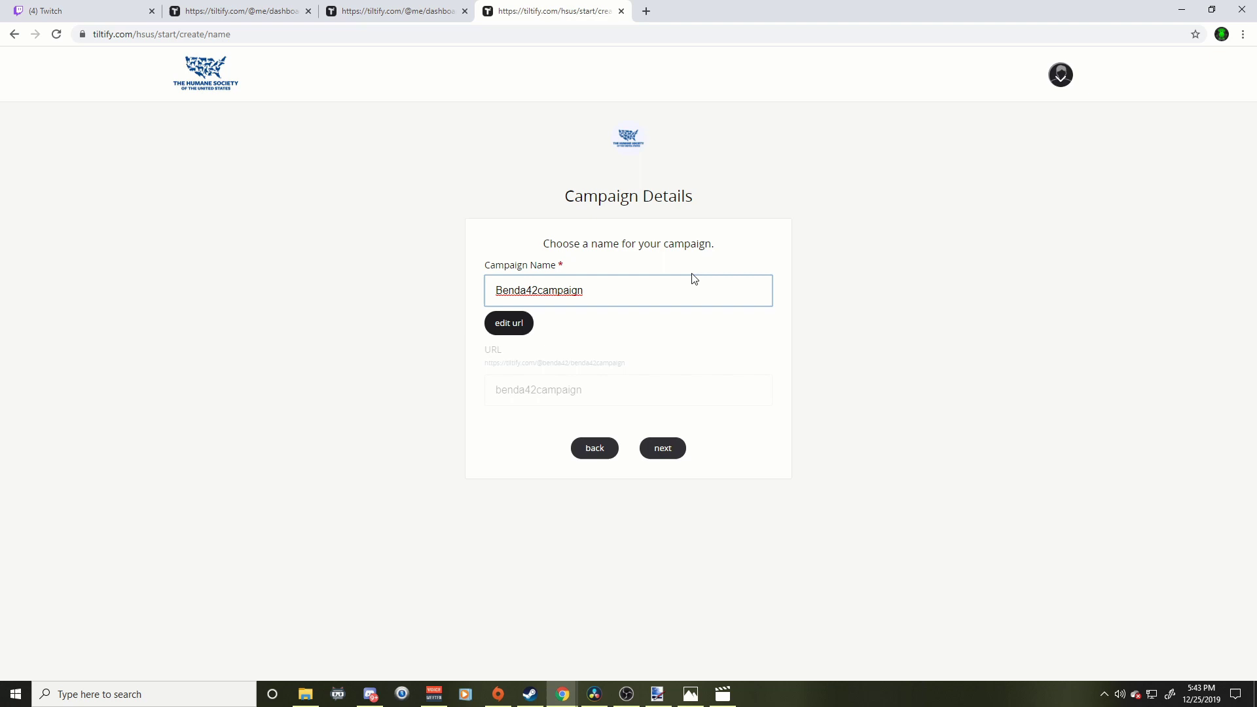
pyautogui.click(665, 448)
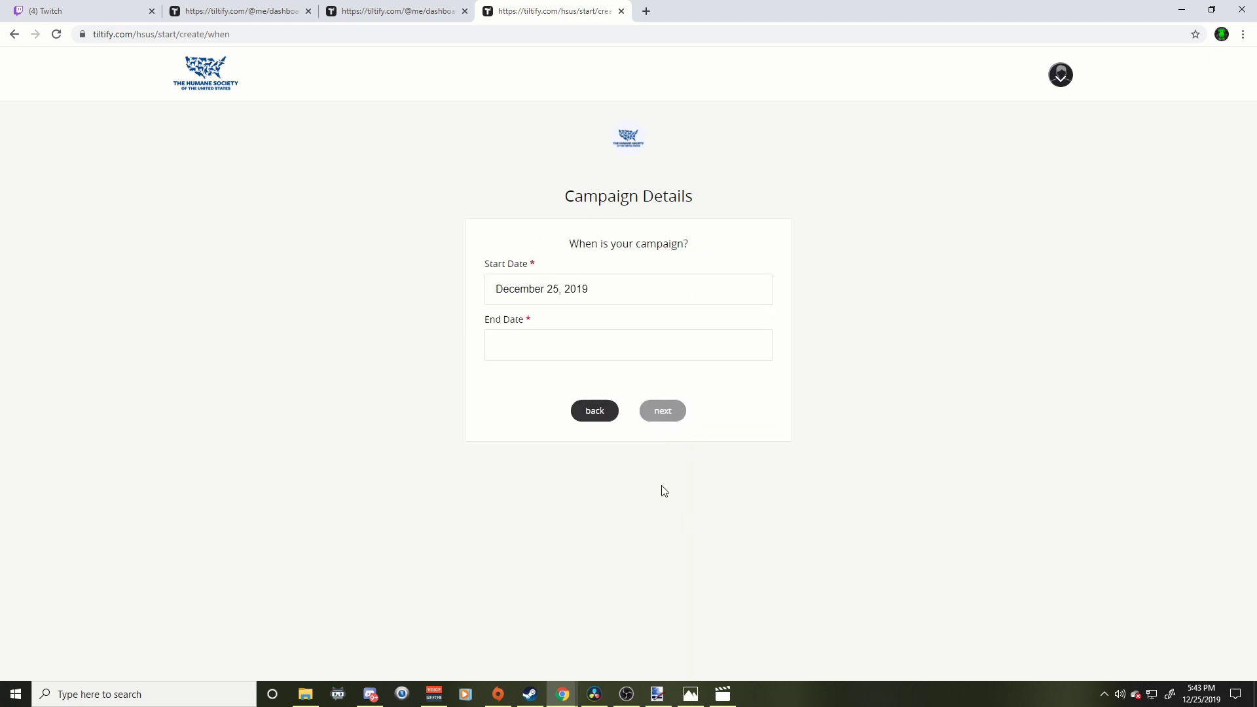
# Set the end date to December 25, 2019, keep the 100 USD goal, and create the campaign
pyautogui.click(555, 345)
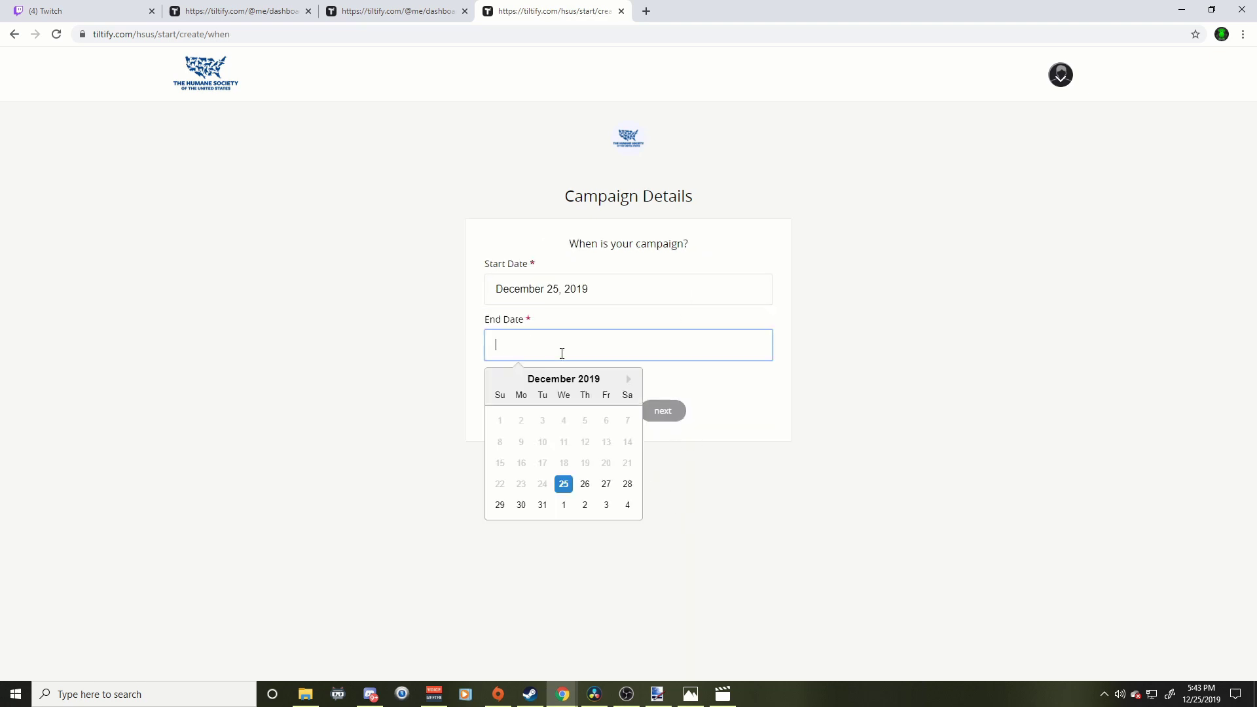
pyautogui.click(564, 484)
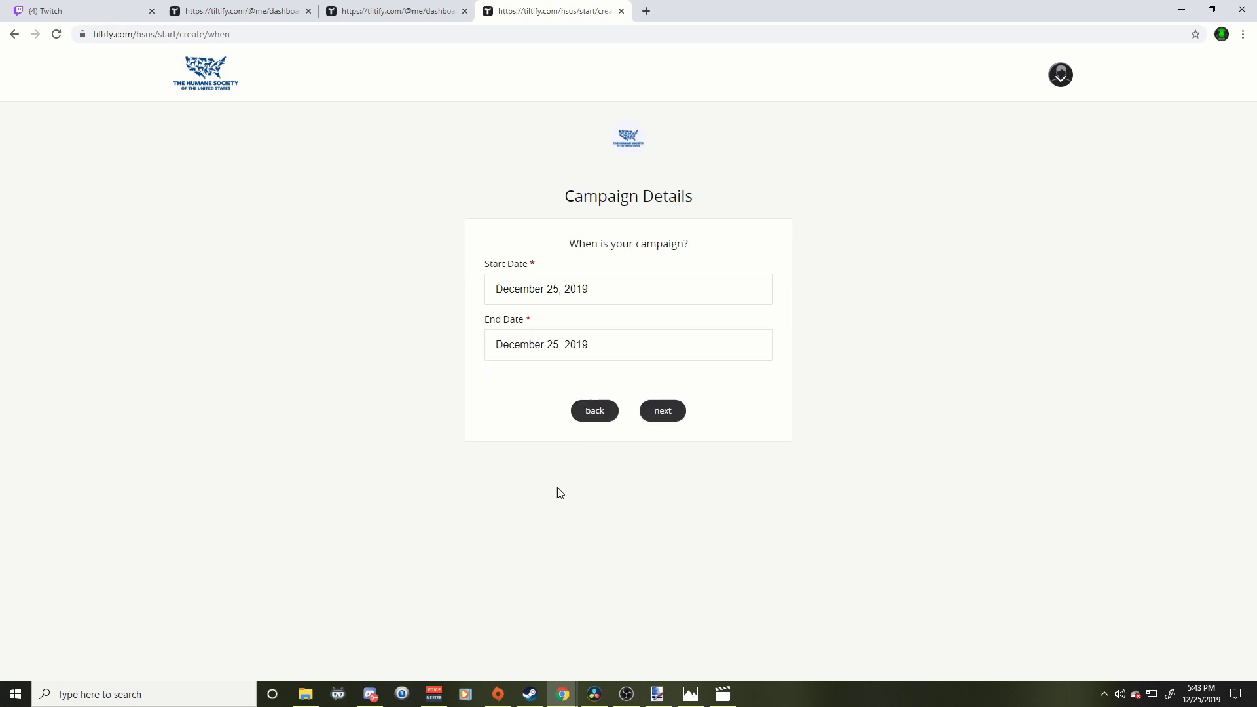
pyautogui.click(662, 414)
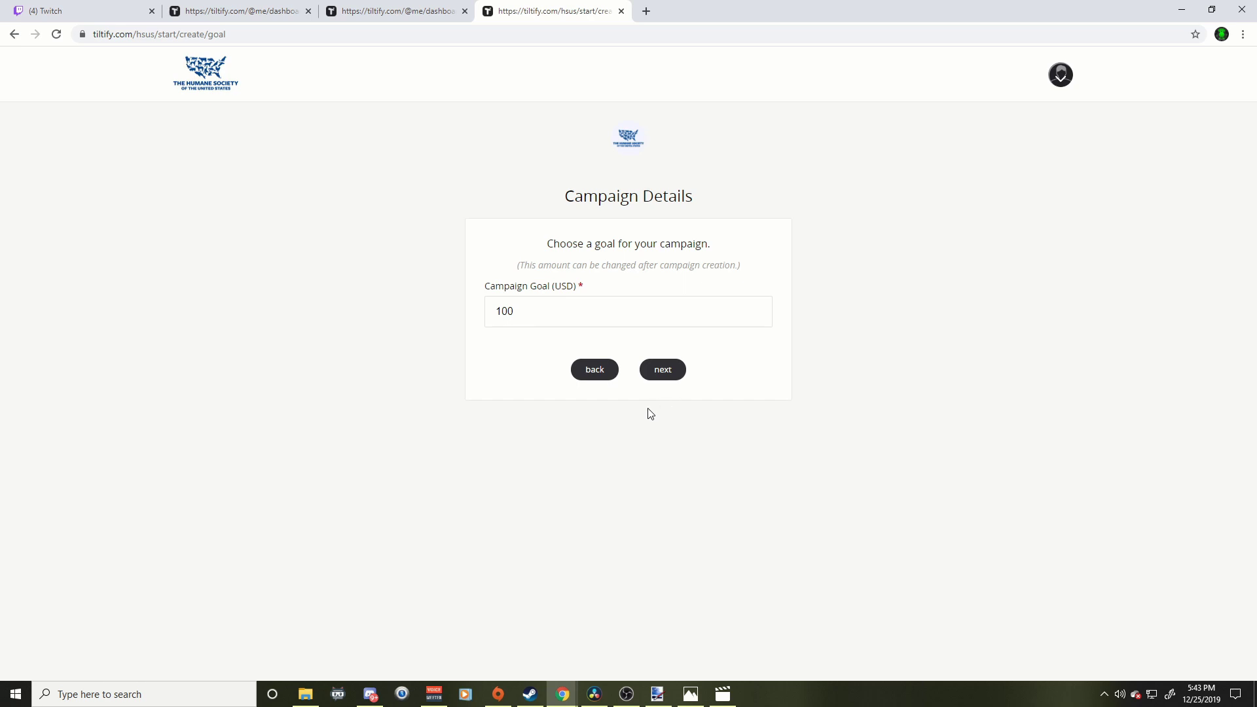
pyautogui.click(674, 374)
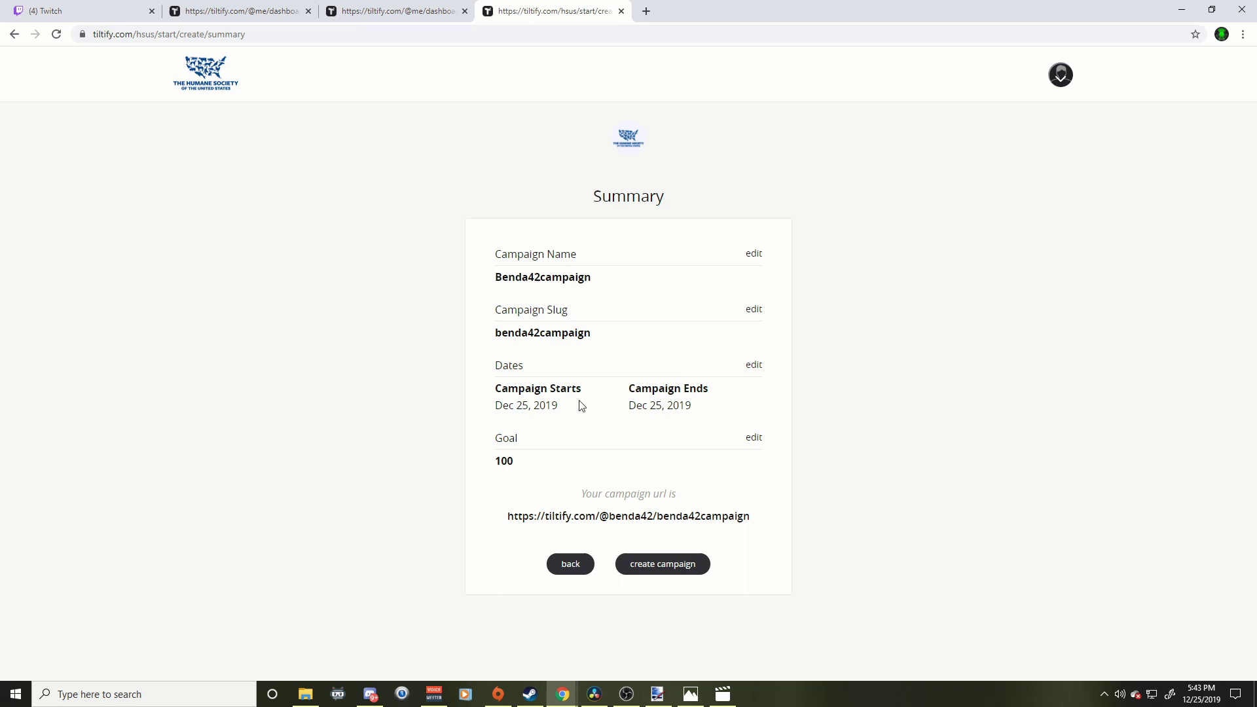
pyautogui.click(666, 564)
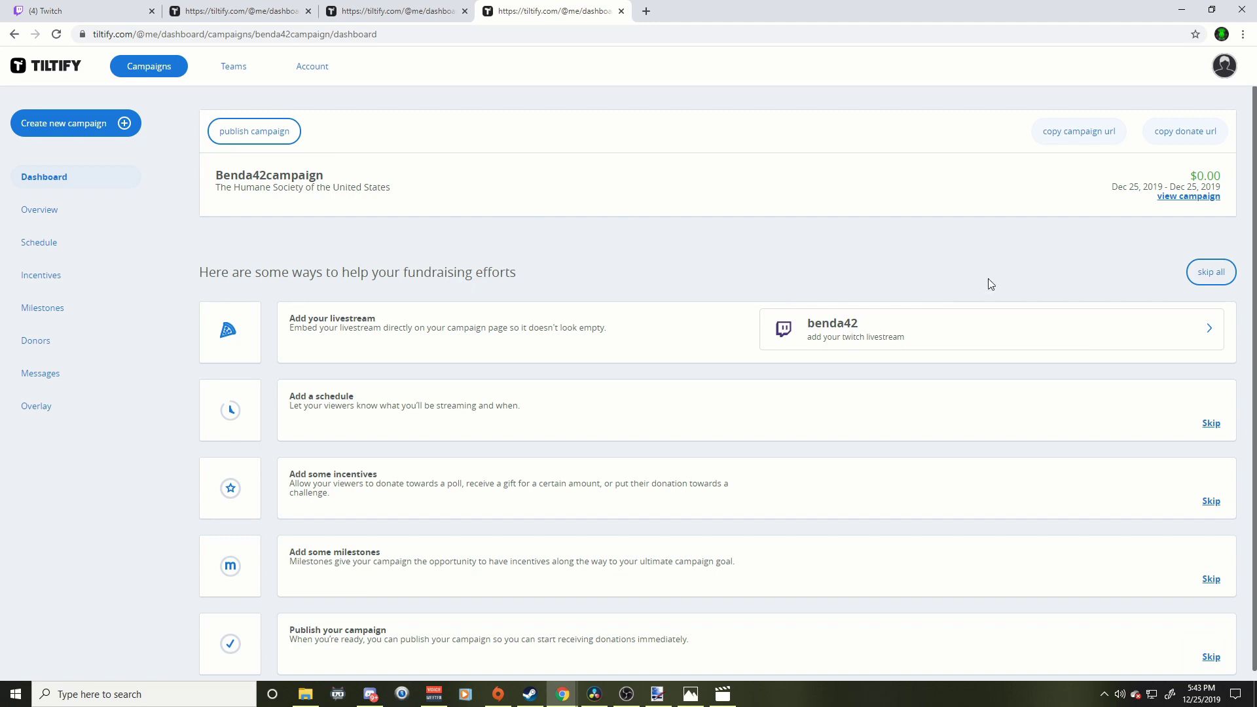
# View the unpublished public campaign page with its $100 goal, then return to the dashboard
pyautogui.click(1173, 197)
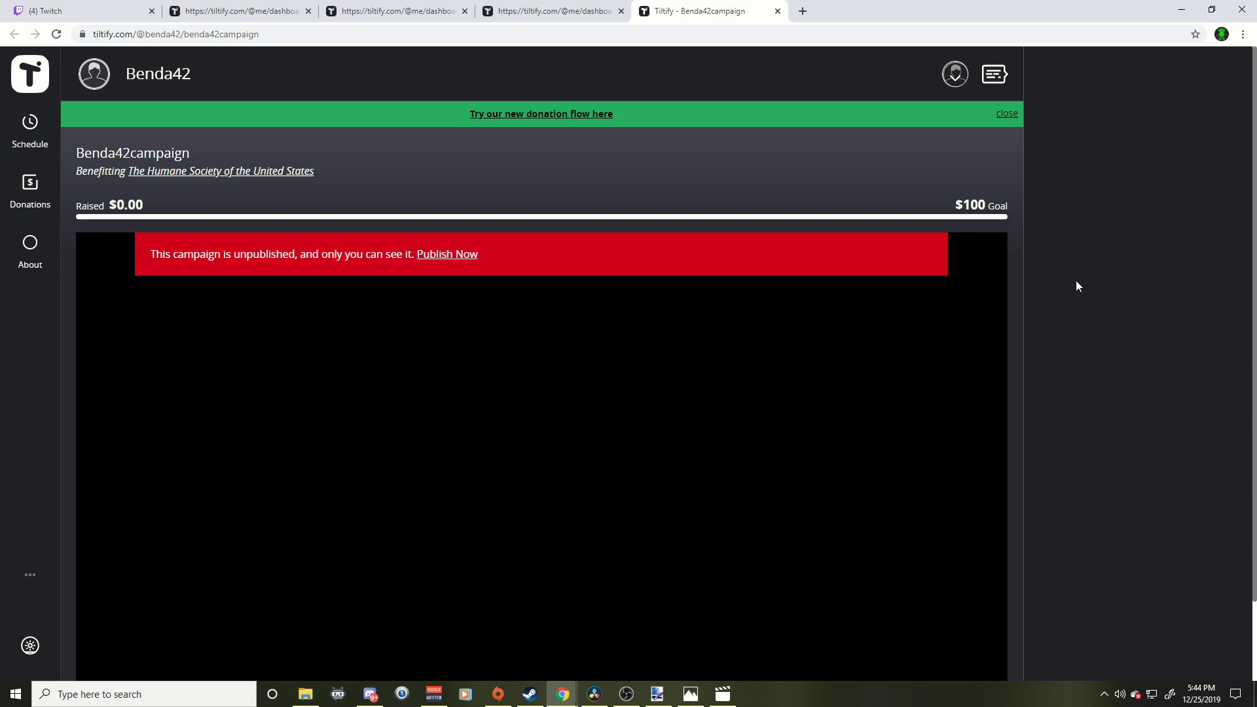
pyautogui.click(528, 15)
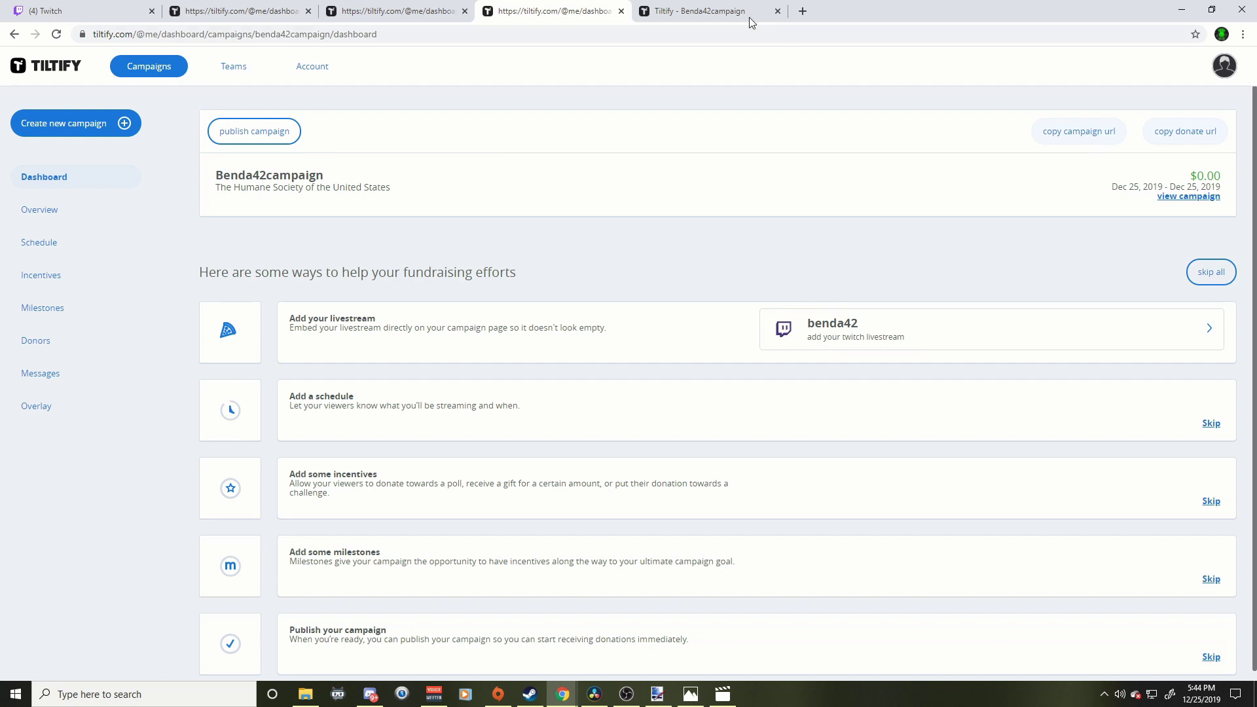
# Load the Benda42campaign donate page in a new Chrome tab by pasting the campaign URL
pyautogui.click(690, 8)
pyautogui.click(555, 12)
pyautogui.click(720, 12)
pyautogui.hotkey('ctrl', 't')
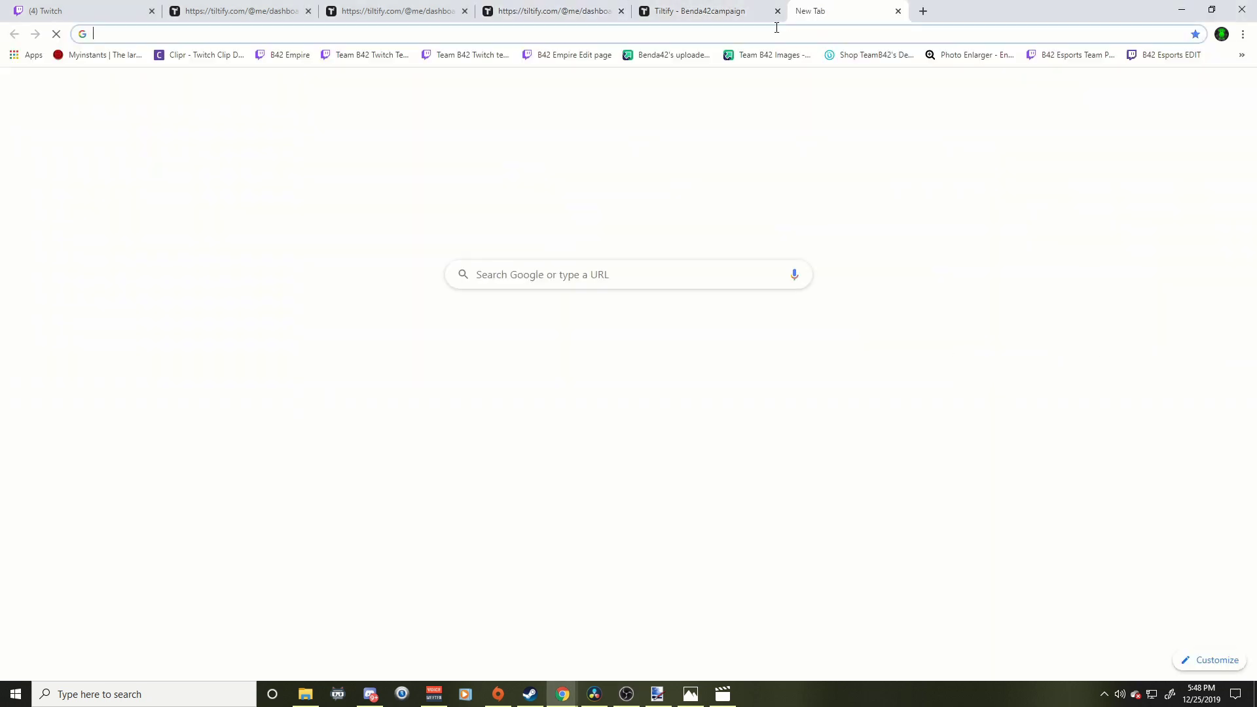
pyautogui.rightClick(719, 34)
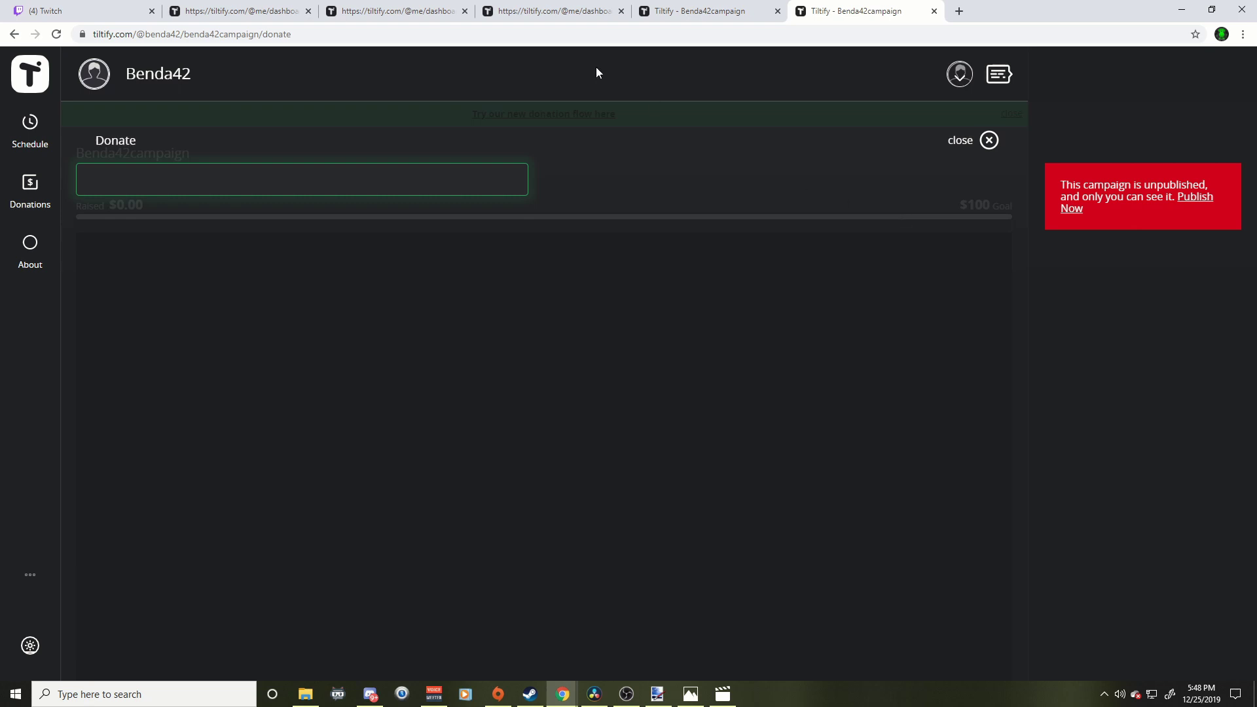
# Switch back to the Benda42campaign dashboard tab
pyautogui.click(589, 11)
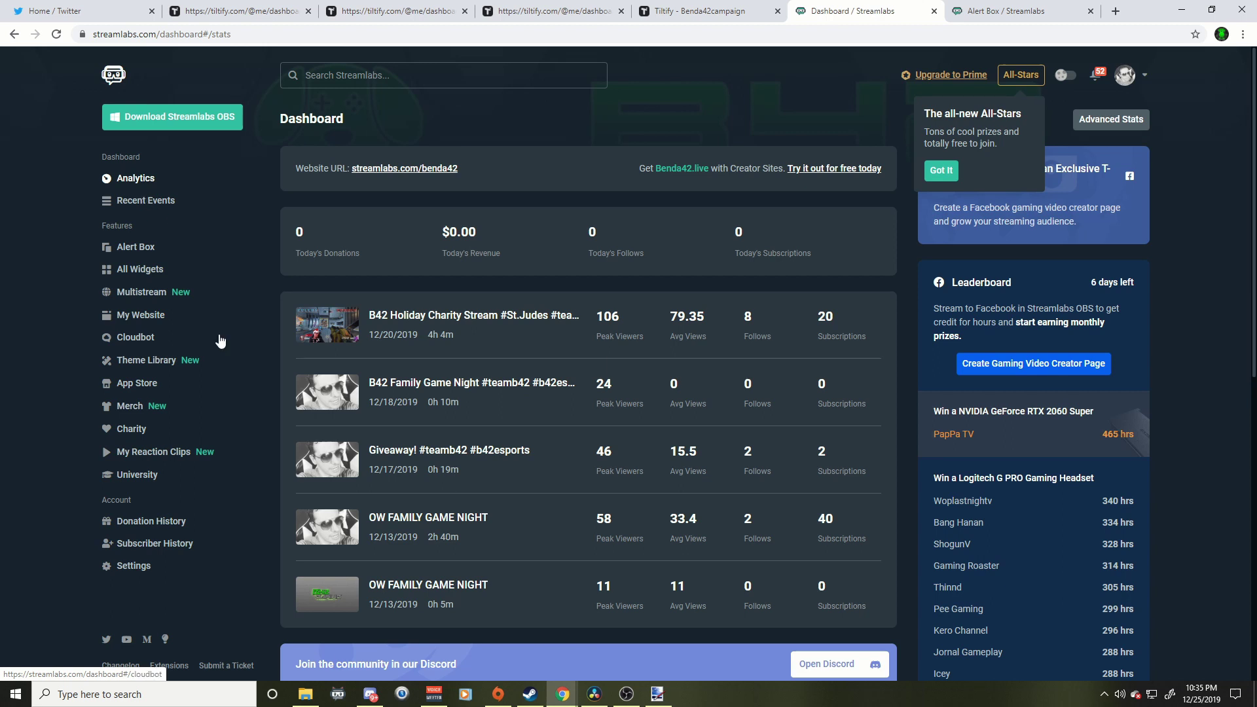
# Show the Streamlabs Integrations settings, with Tiltify linked to the B42 Holiday charity event
pyautogui.click(133, 567)
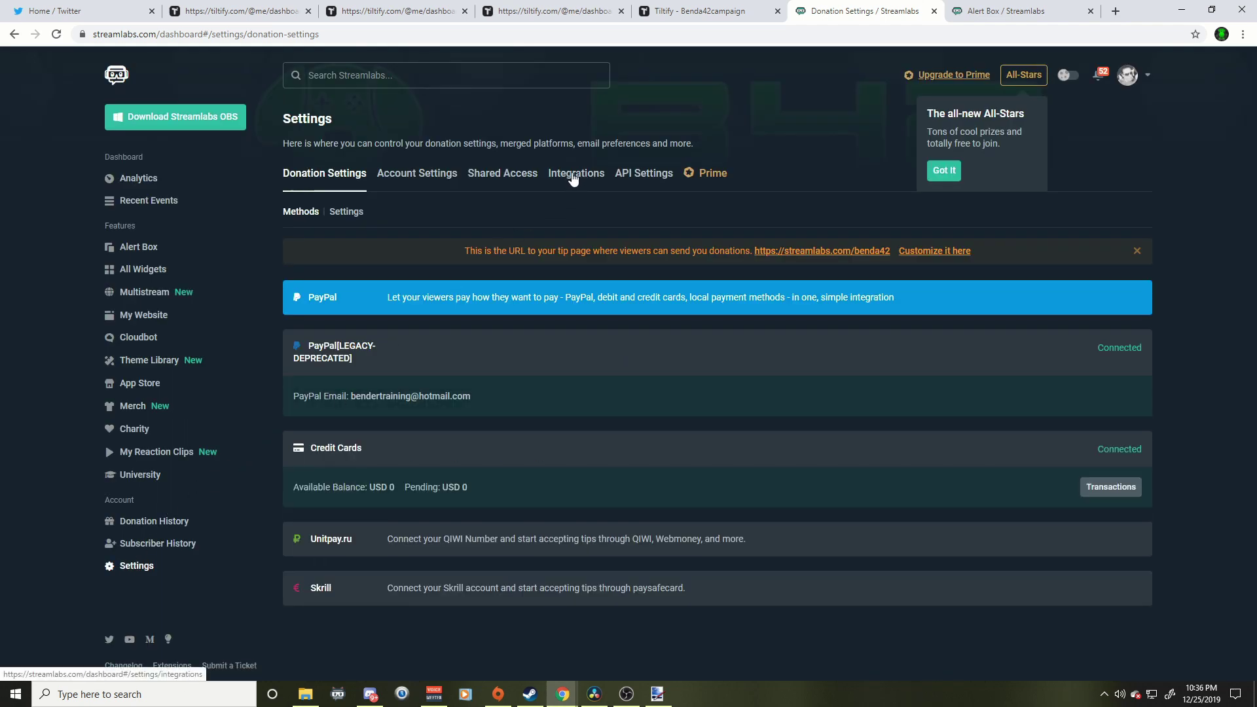
pyautogui.click(575, 171)
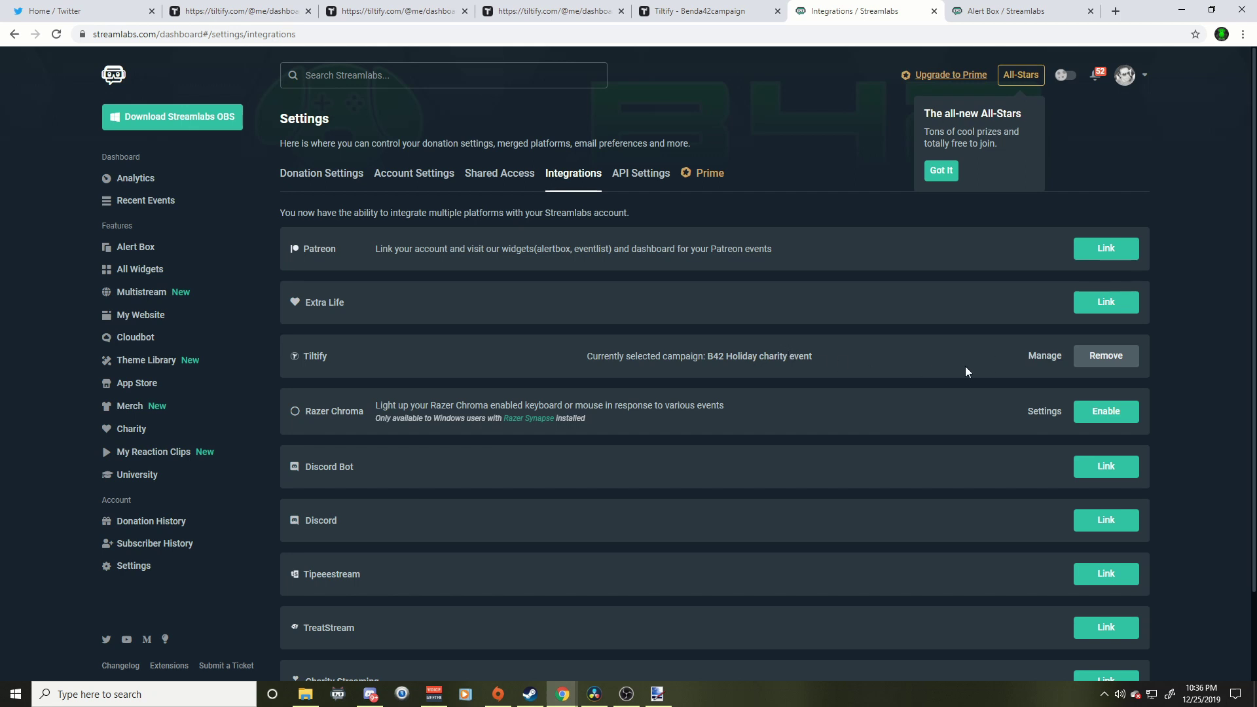
# Bring up the Alert Box widget and scroll down to the Tiltify Donations alert settings
pyautogui.click(133, 248)
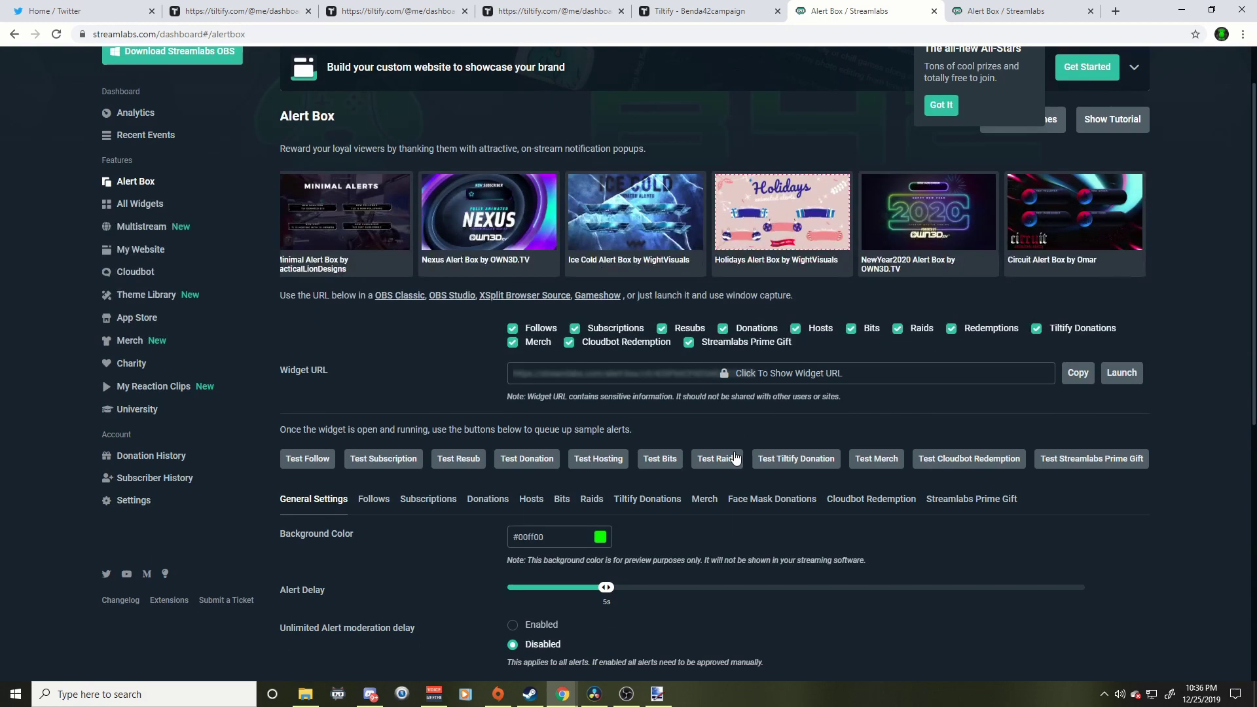
pyautogui.scroll(-1, 713, 459)
pyautogui.scroll(-1, 1078, 438)
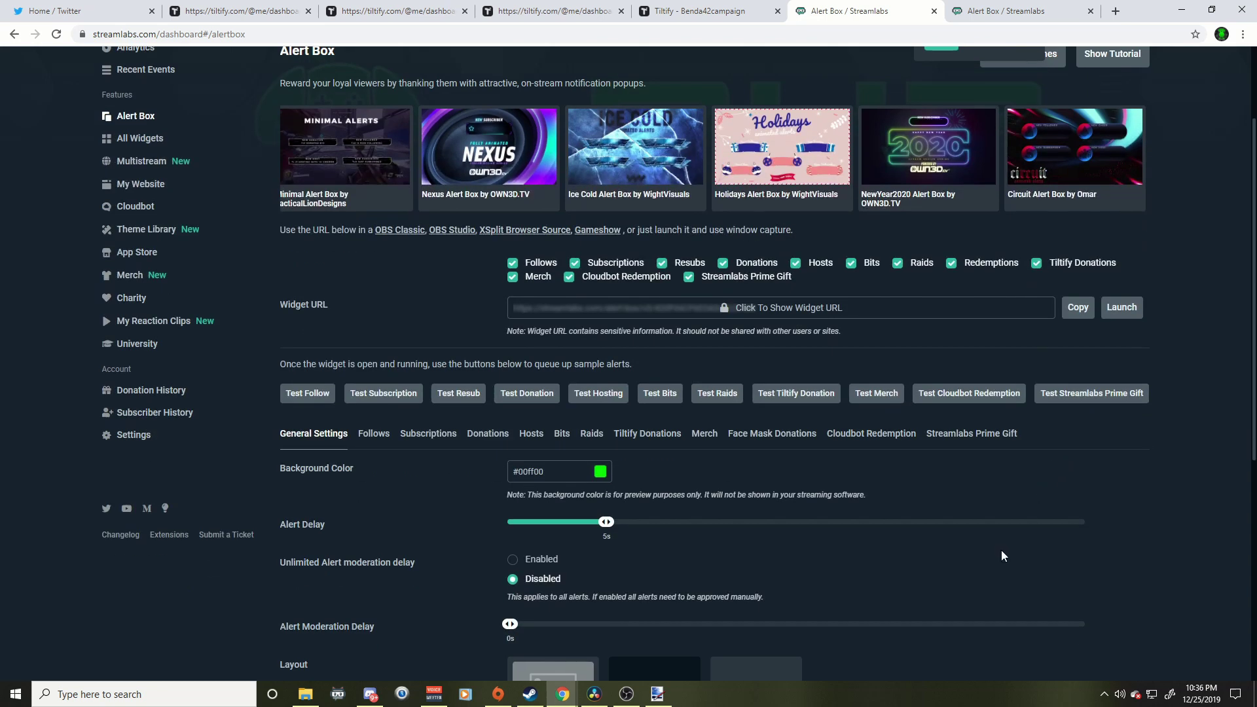
pyautogui.scroll(-1, 969, 556)
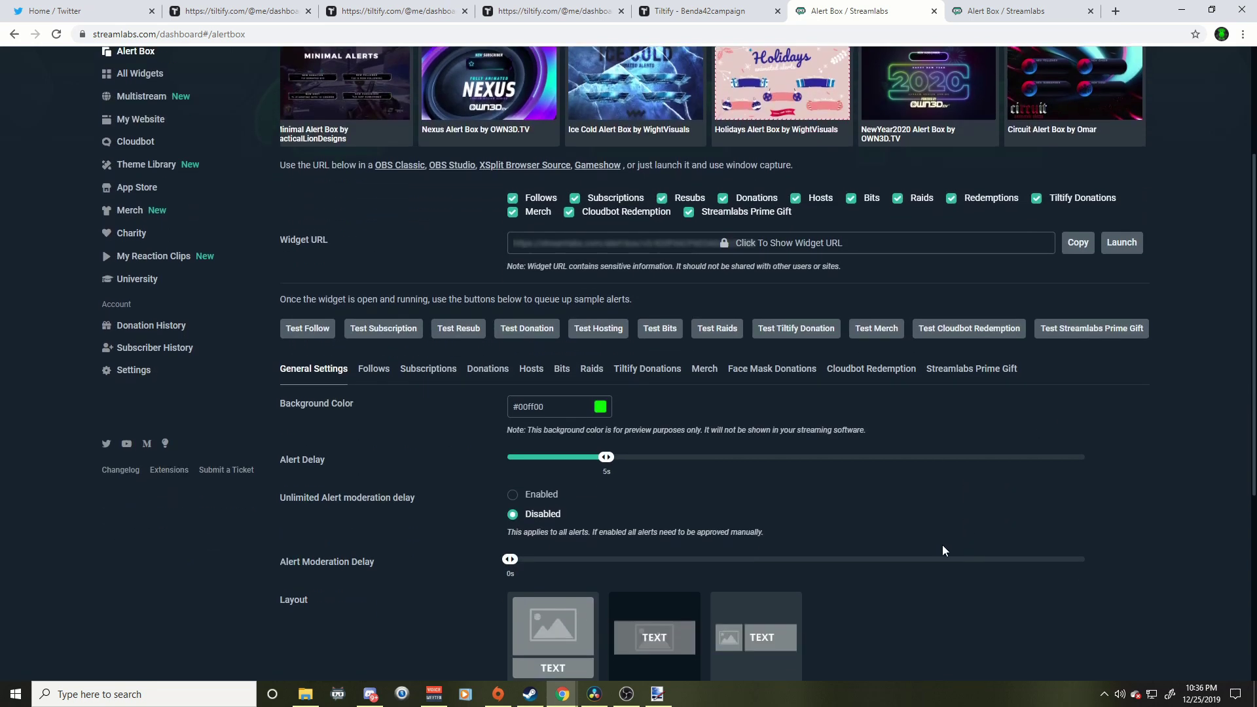
pyautogui.click(666, 372)
pyautogui.scroll(-4, 707, 472)
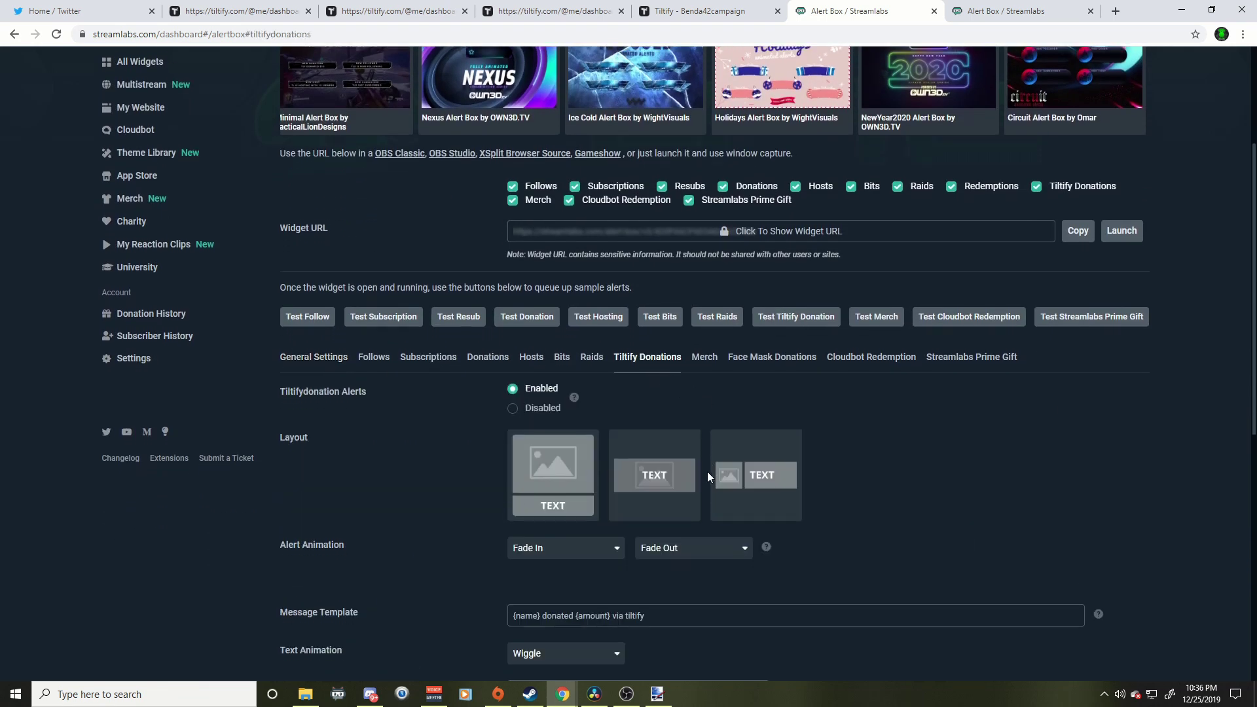
pyautogui.scroll(-2, 709, 477)
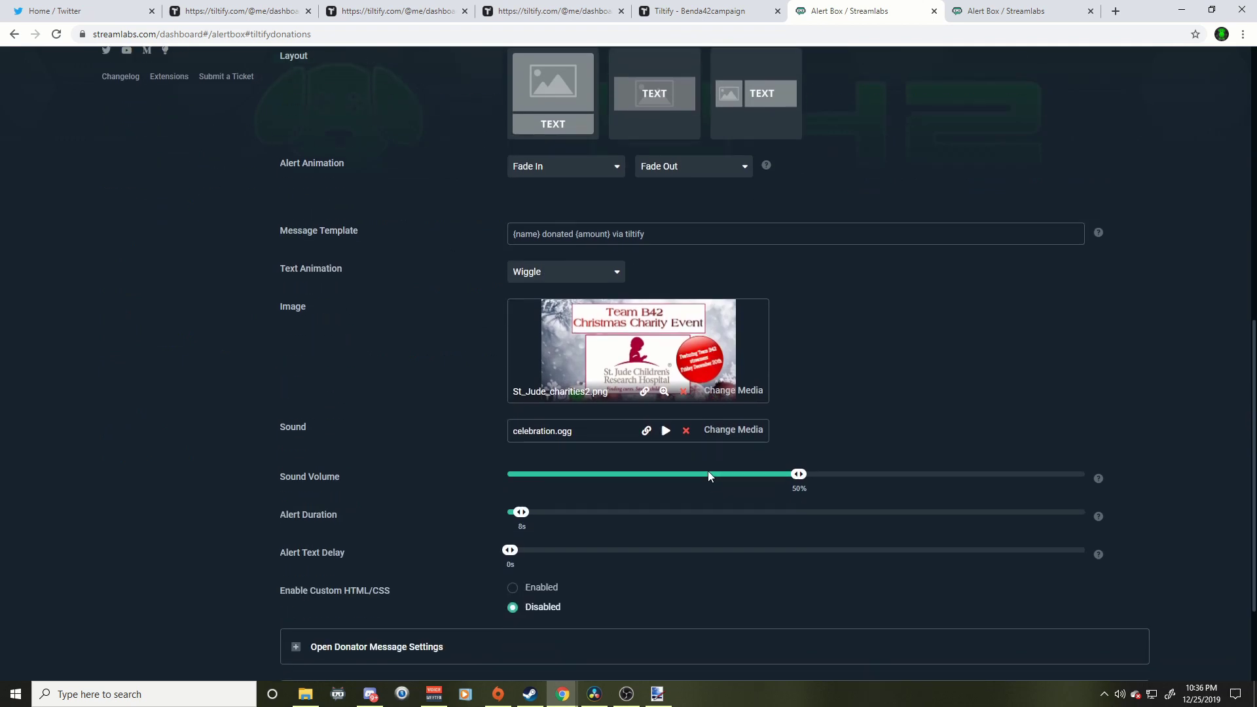
pyautogui.scroll(-2, 707, 474)
pyautogui.scroll(7, 707, 484)
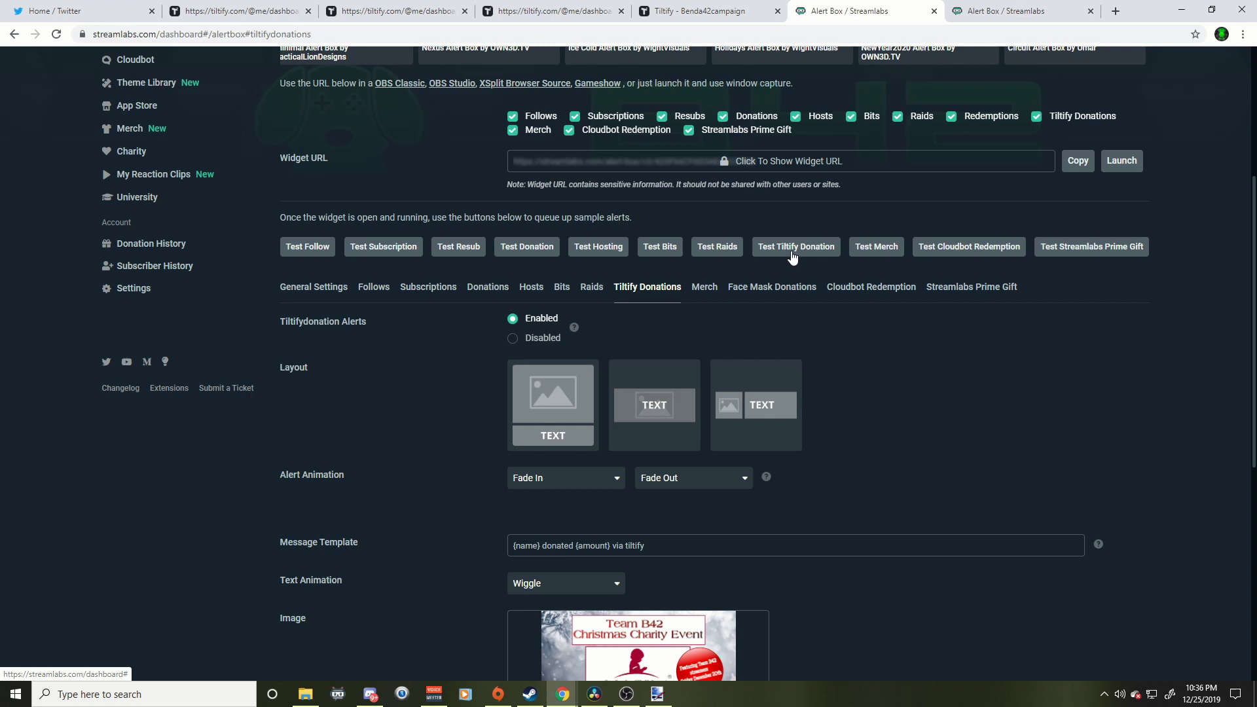
pyautogui.scroll(-4, 752, 419)
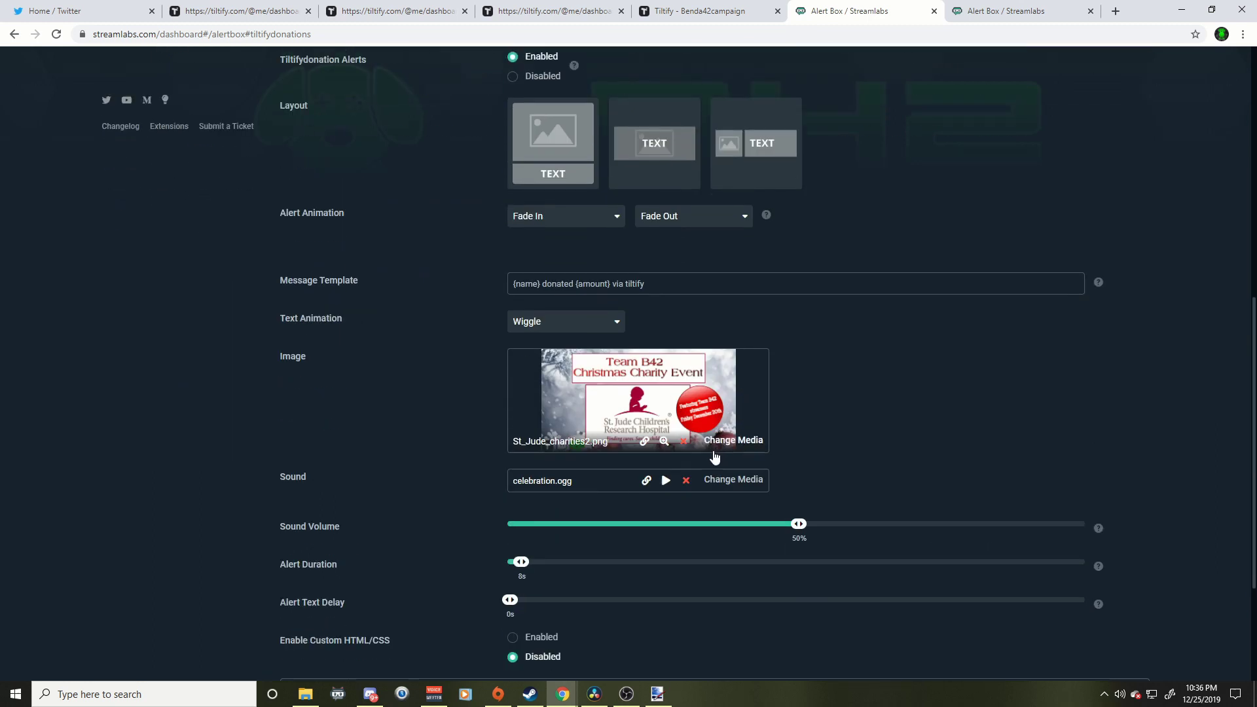
pyautogui.scroll(-1, 615, 426)
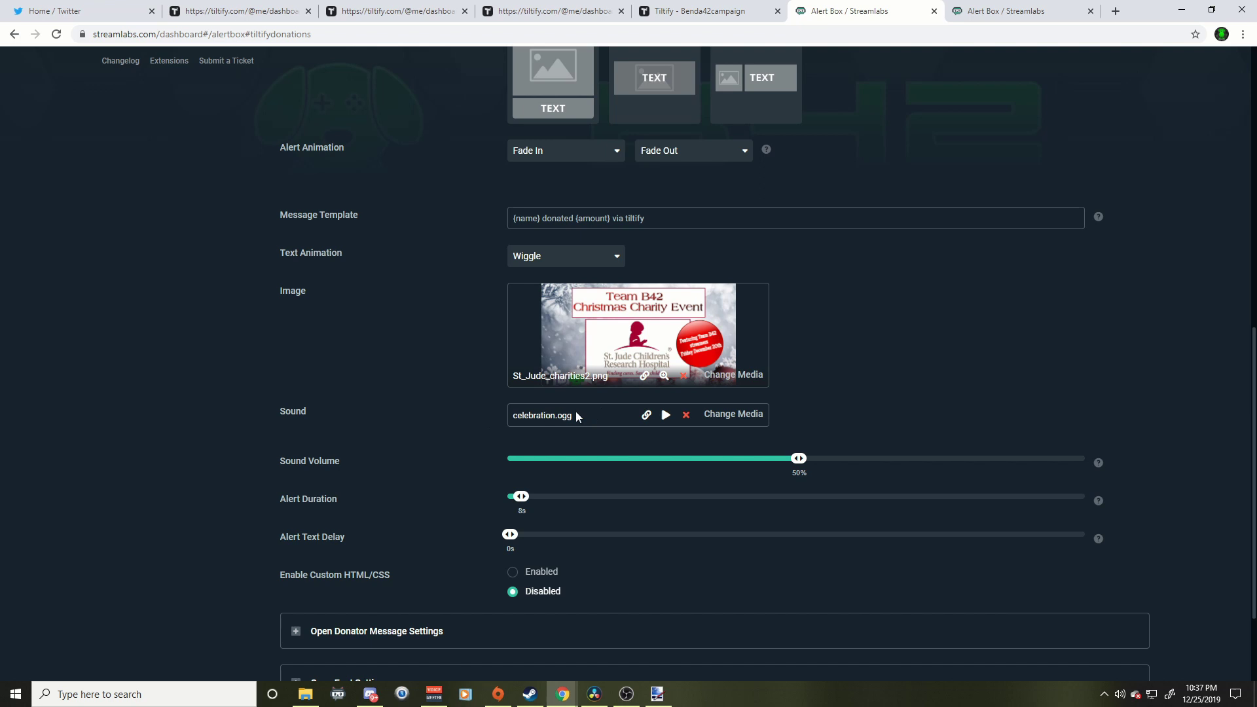
pyautogui.scroll(-2, 576, 415)
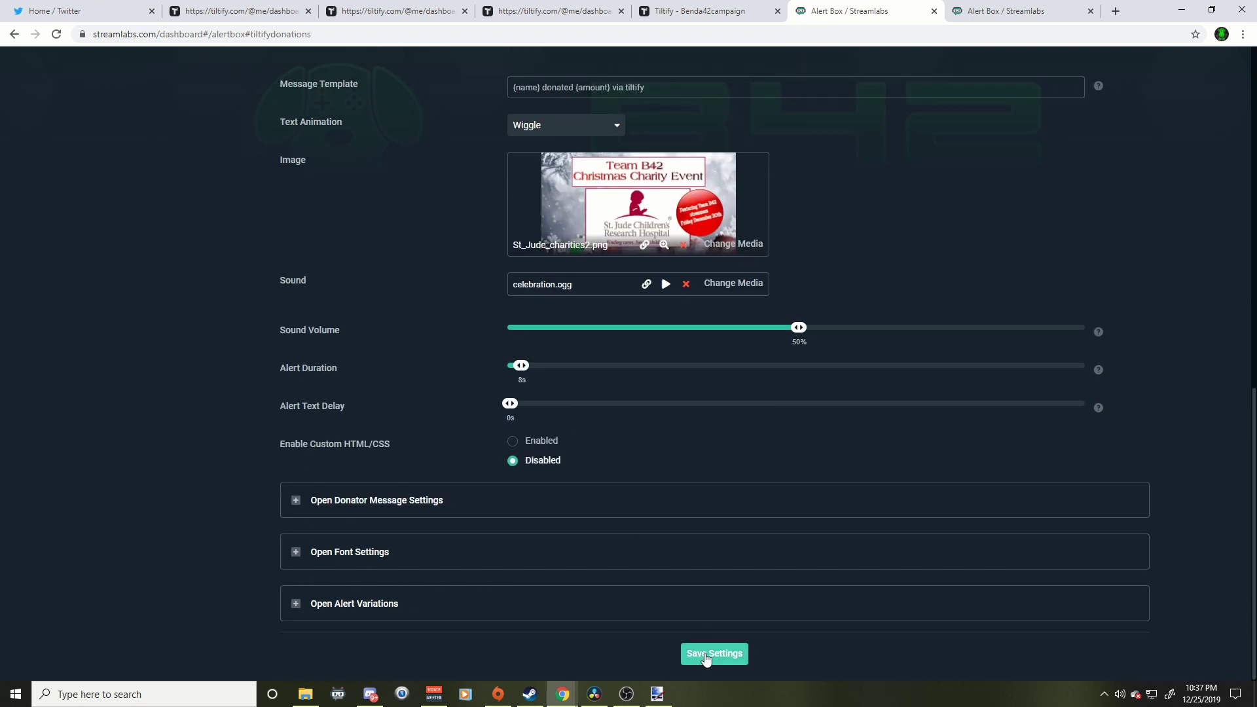
pyautogui.scroll(5, 785, 615)
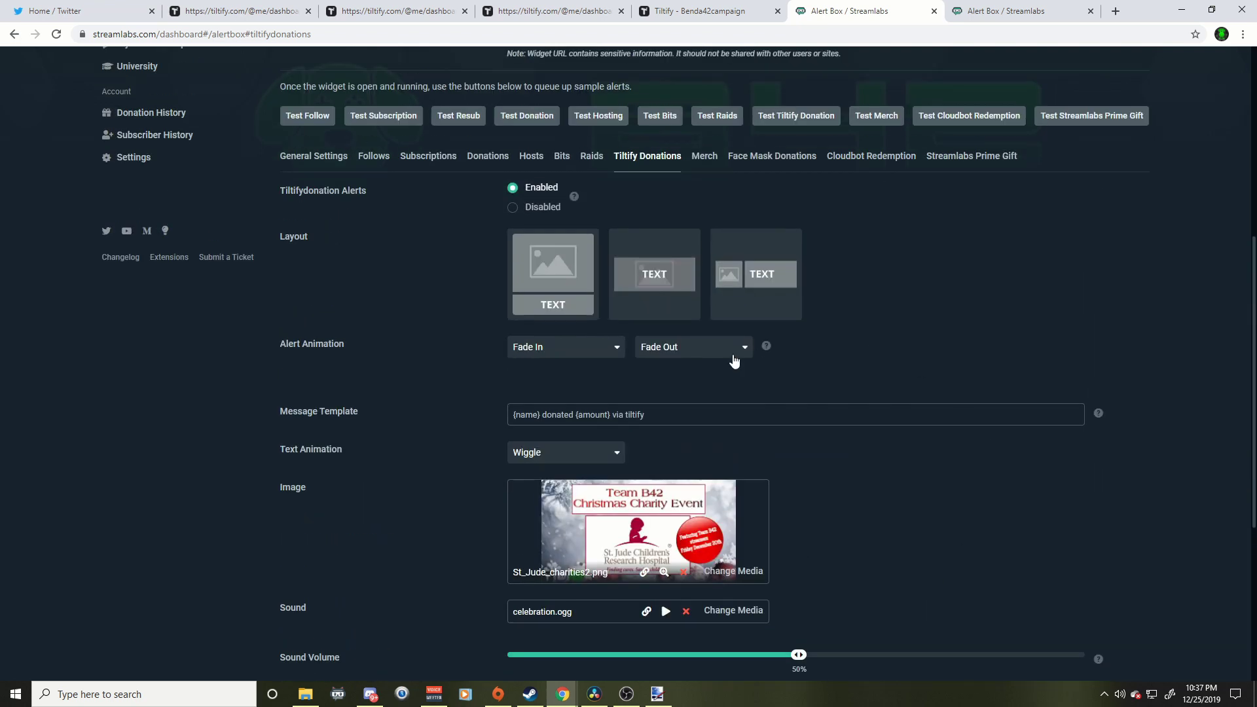
pyautogui.scroll(2, 734, 361)
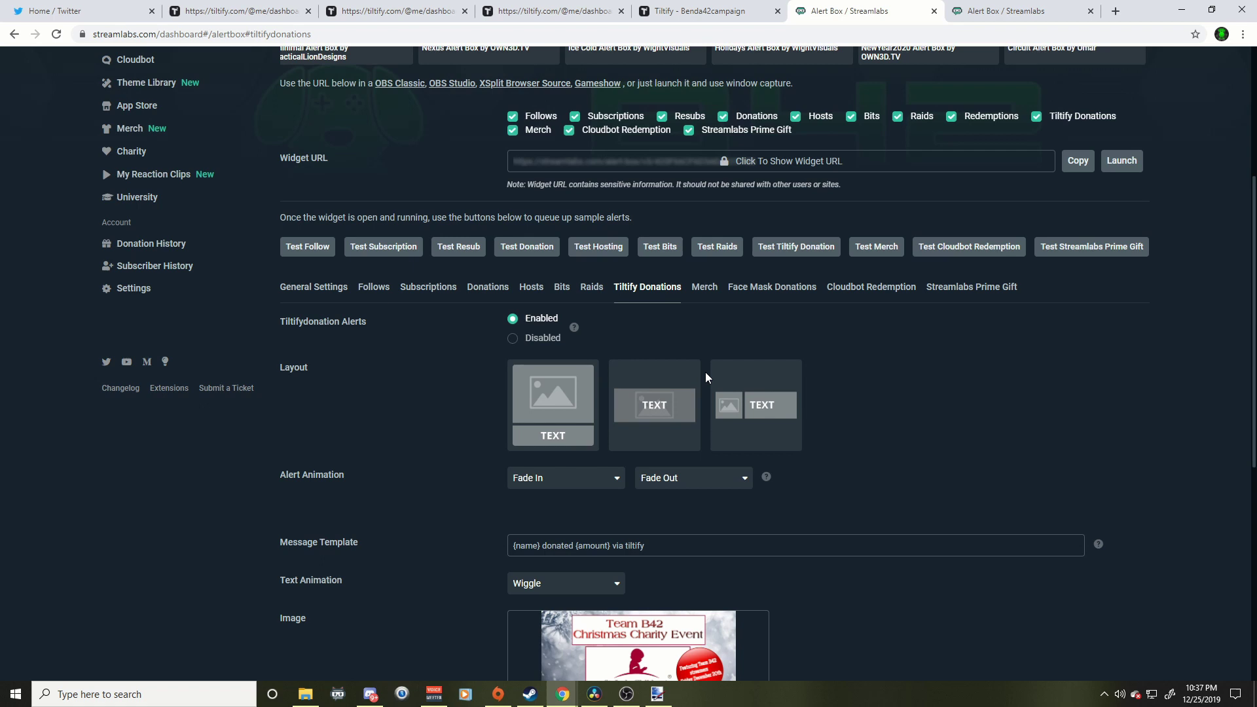